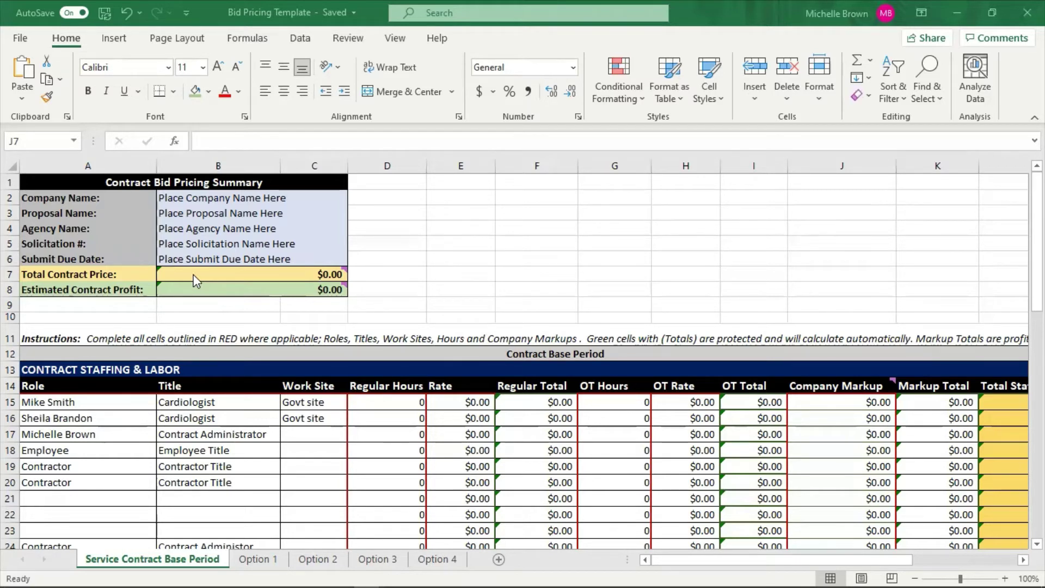
Inspect the formula in the Estimated Contract Profit cell
mouse_move(194, 273)
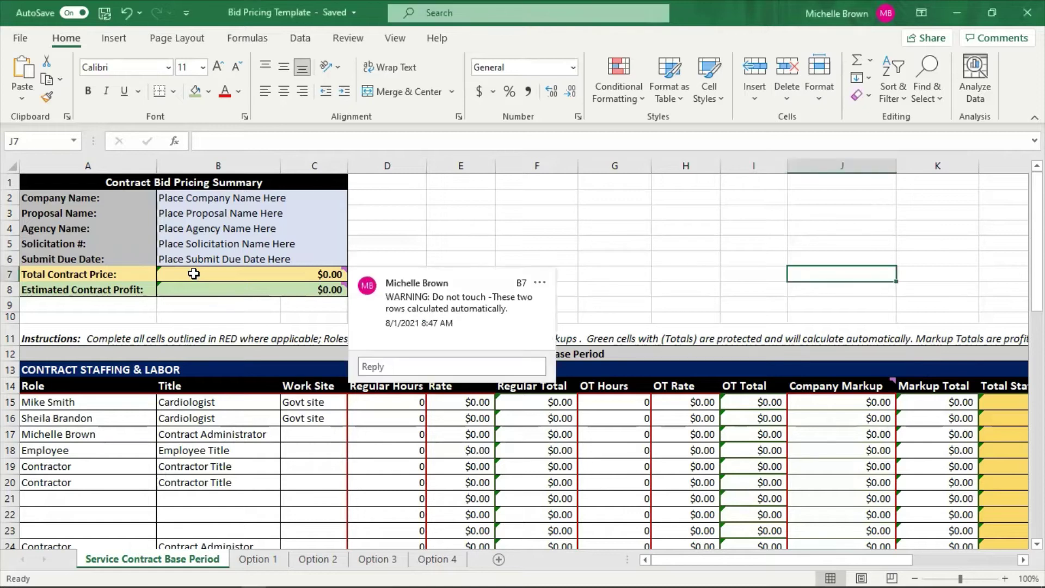
mouse_move(459, 287)
mouse_move(254, 293)
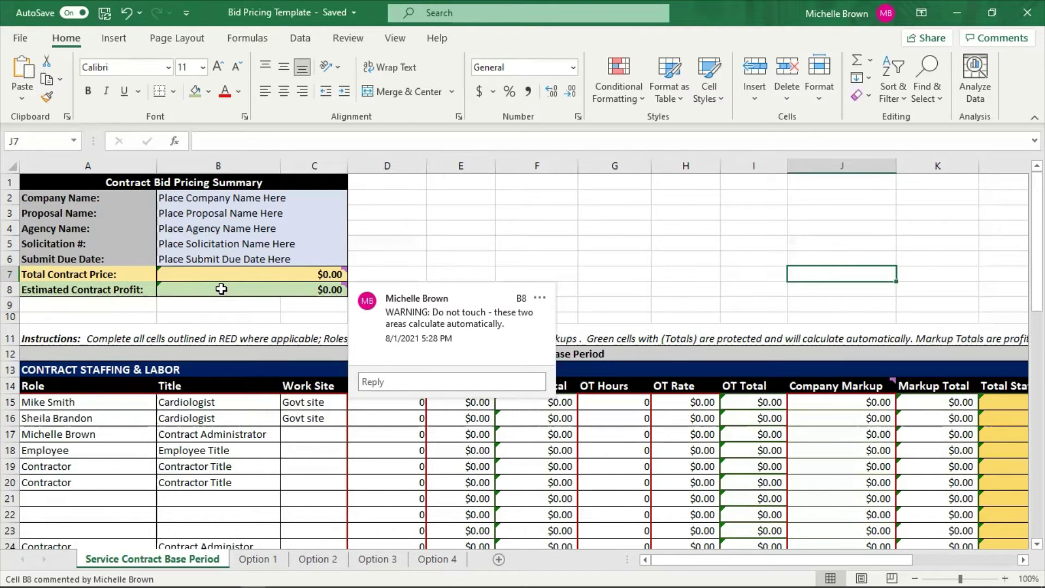
left_click(221, 289)
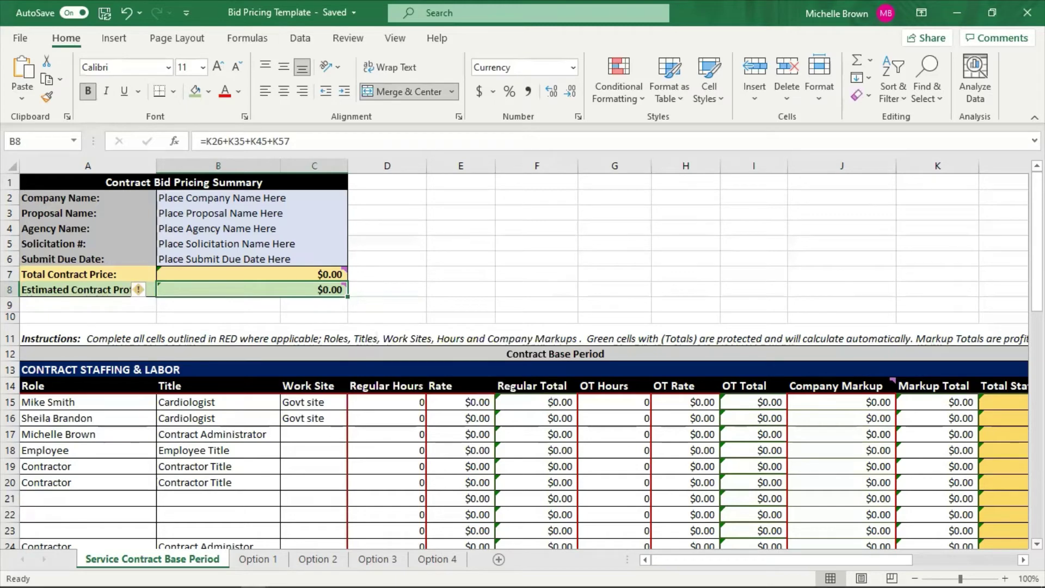
Bring rows 9–31 of the Contract Staffing & Labor table into view and select cell A15
scroll(523, 359, "down", 3)
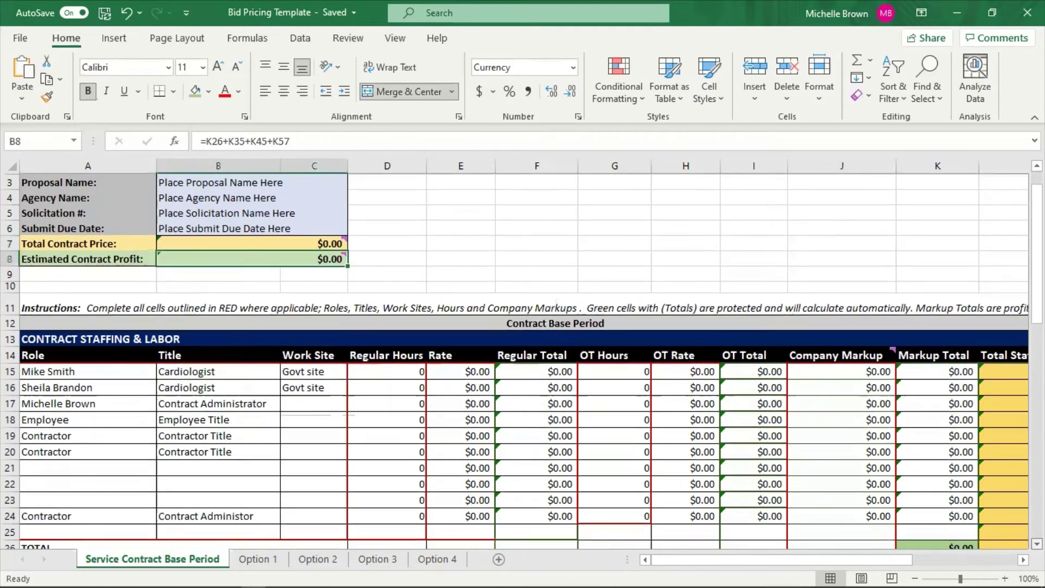
scroll(523, 360, "down", 4)
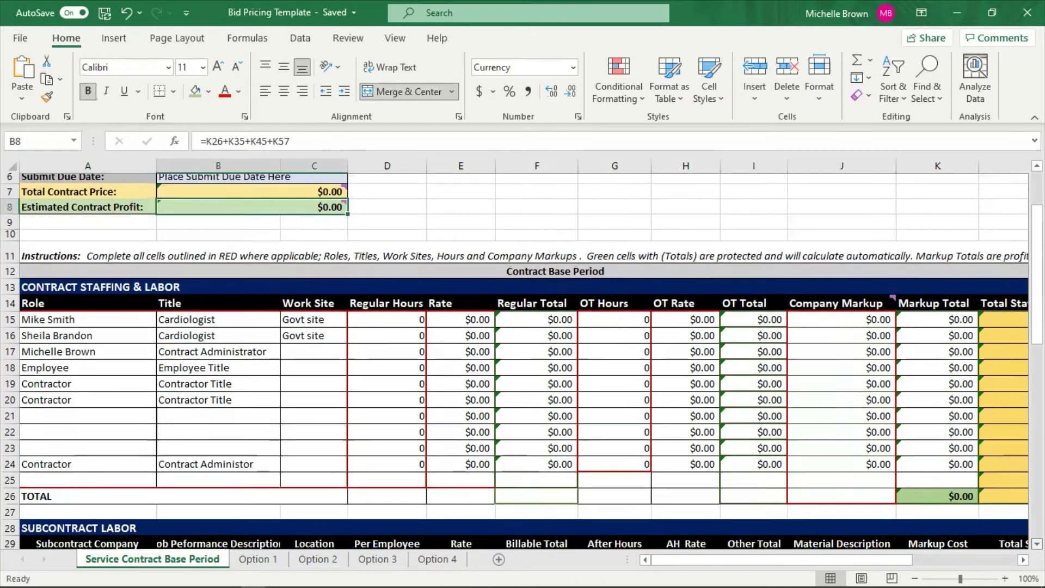
scroll(522, 359, "down", 1)
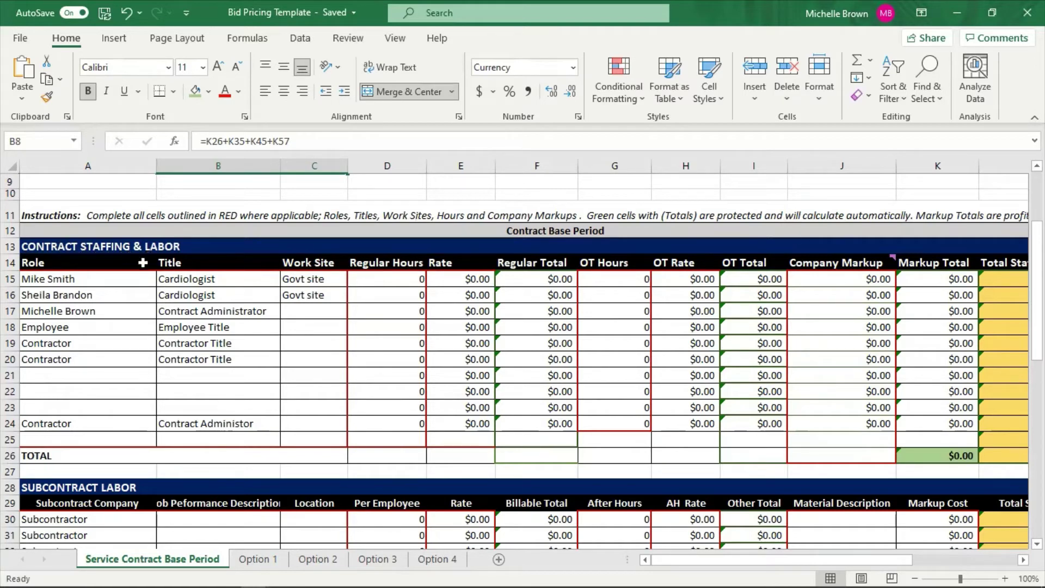
left_click(84, 275)
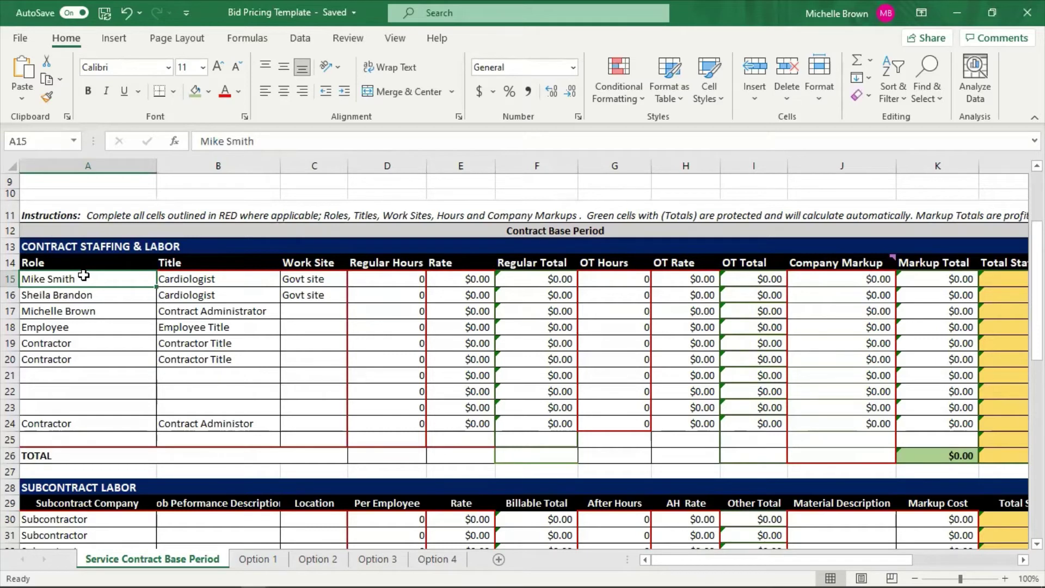
Replace the first Cardiologist row's work site 'Govt site' with 'Chicago, IL'
key("Tab")
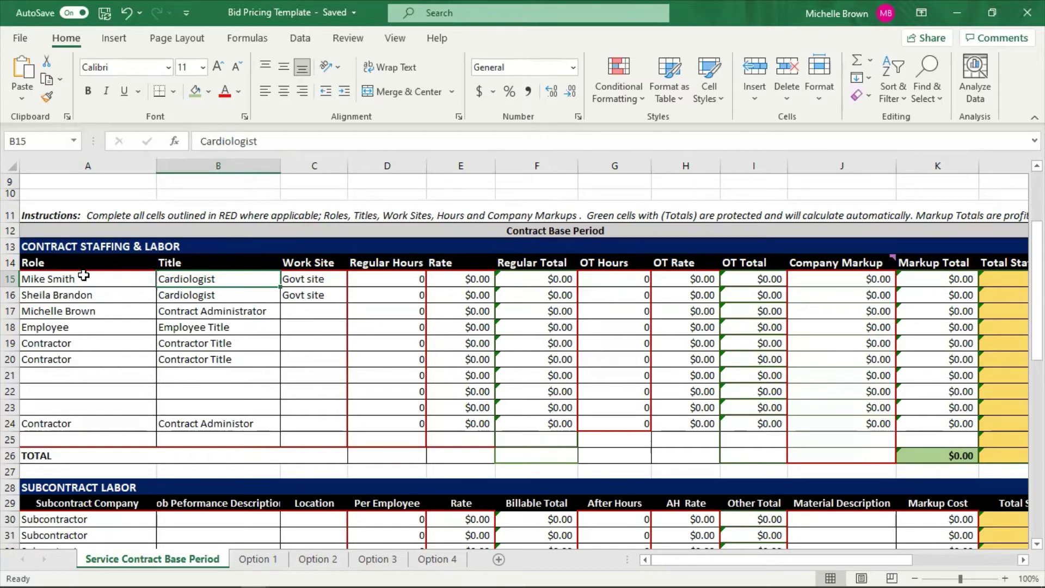
key("Right")
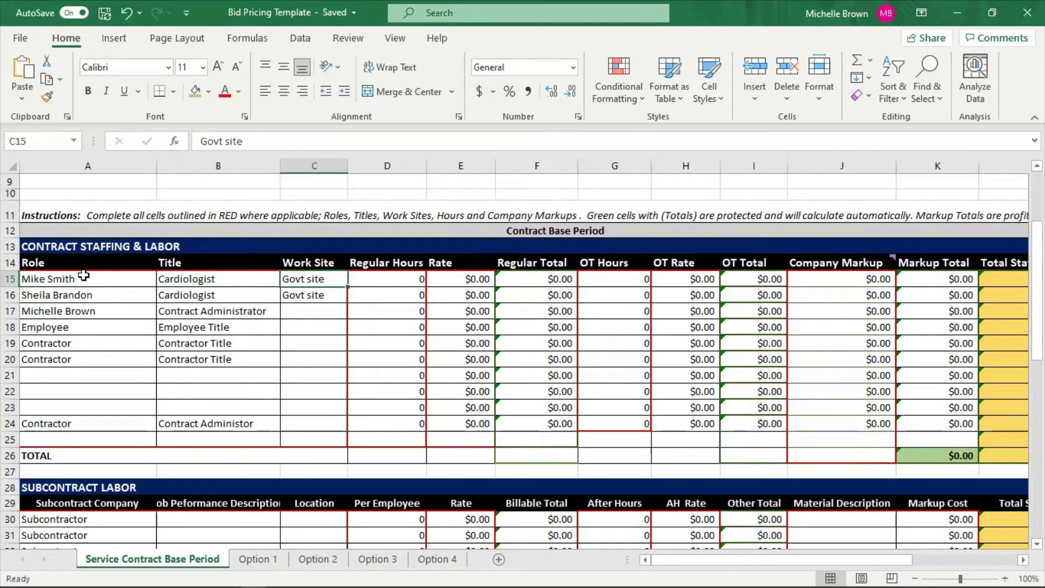
type("Ch")
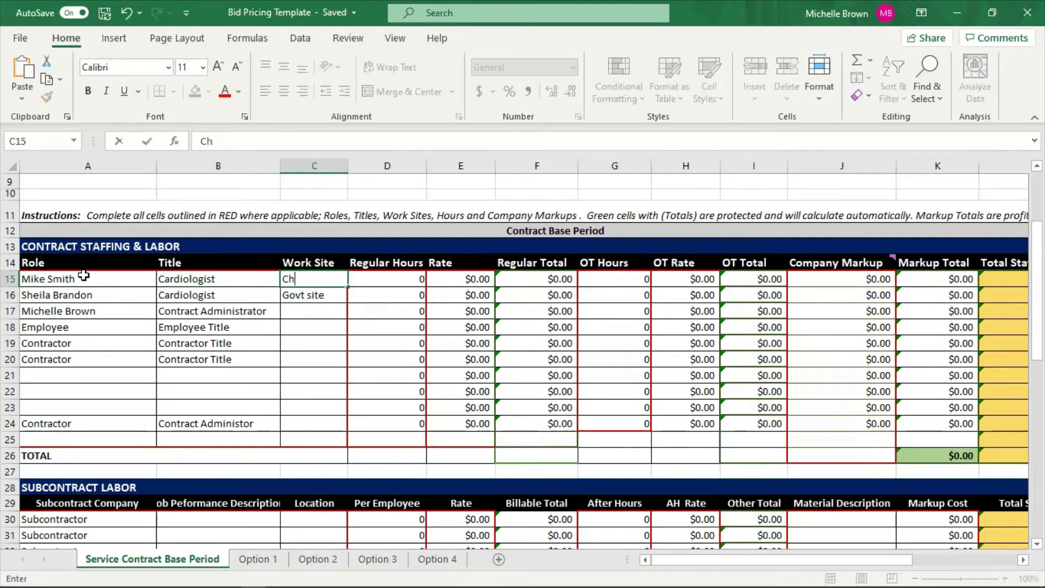
type("icago, IL")
key("Tab")
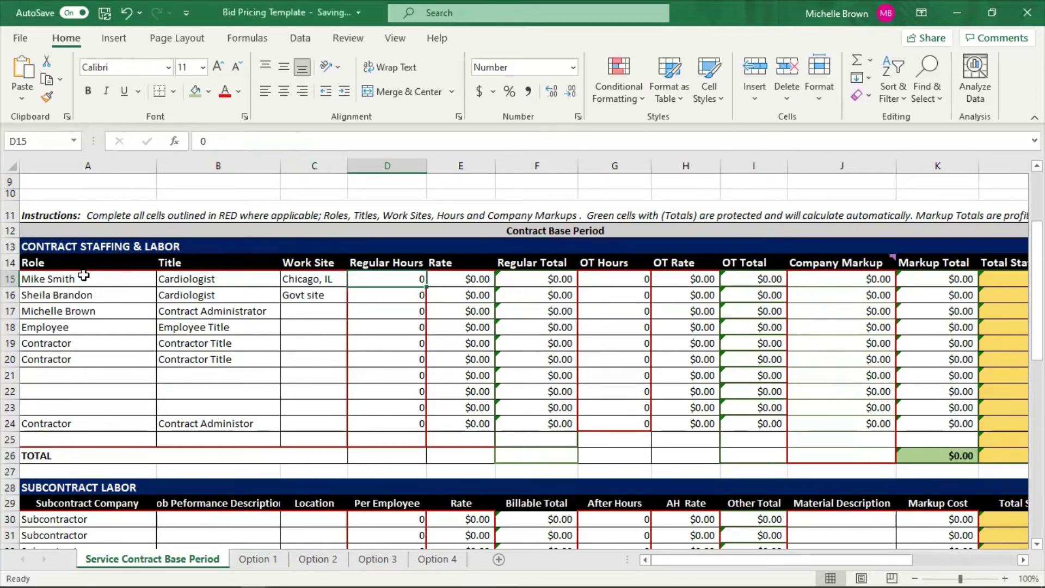
Enter 10,400 regular hours at a $109.00 rate in row 15, giving a $1,133,600.00 Regular Total
type("10,")
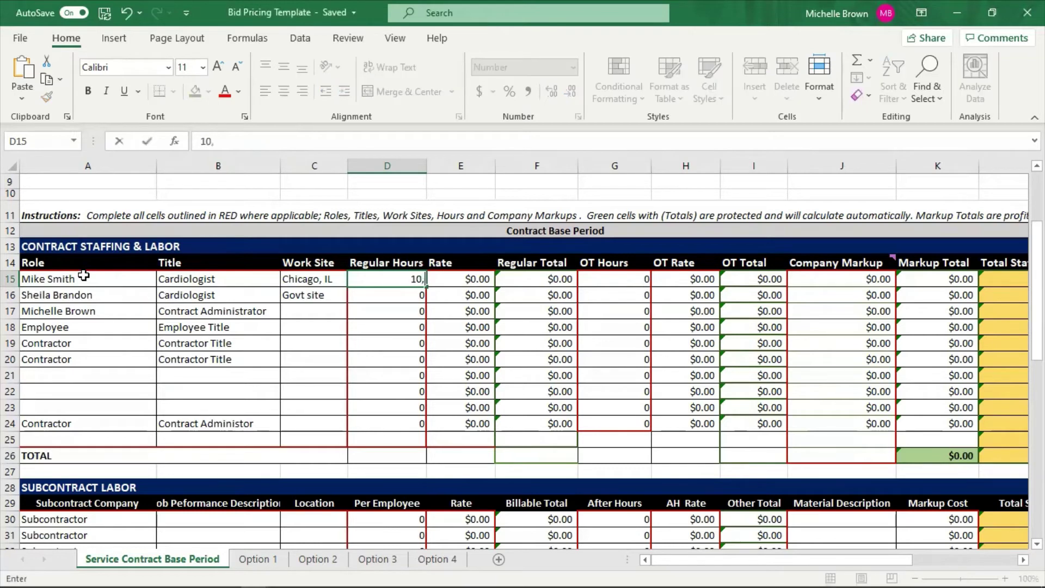
type("400")
key("Tab")
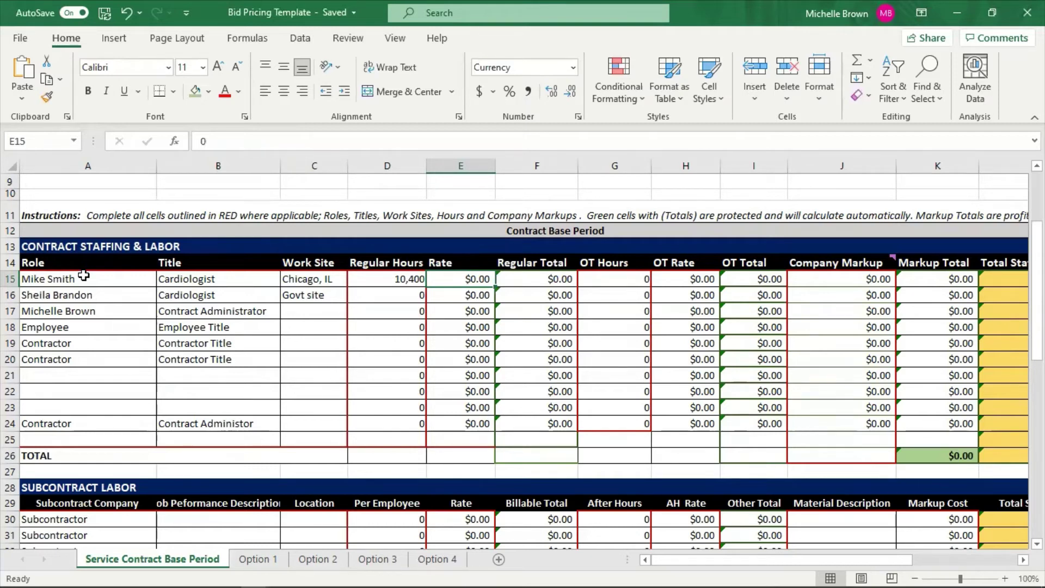
type("109")
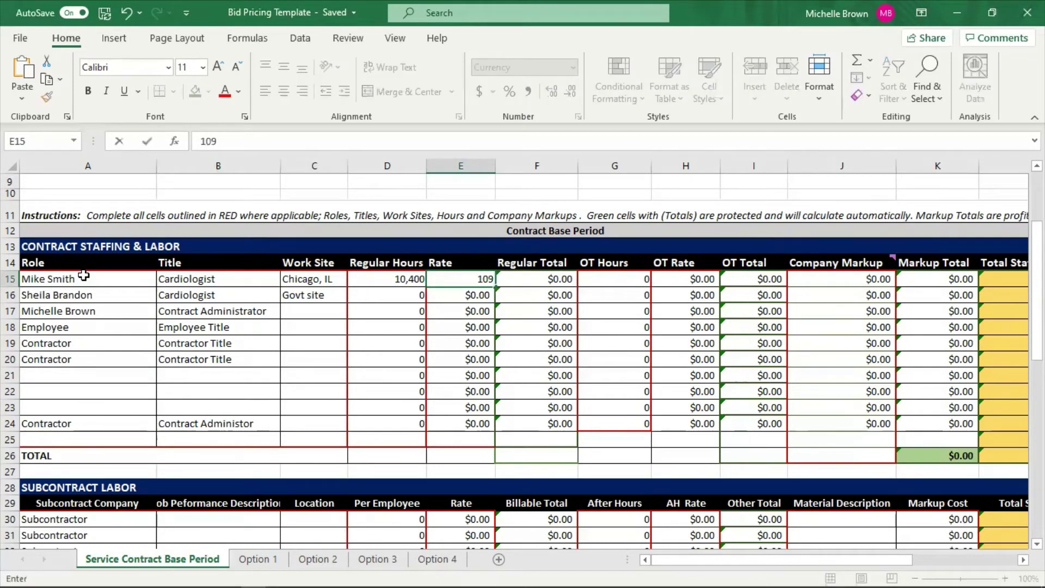
type(".00")
key("Tab")
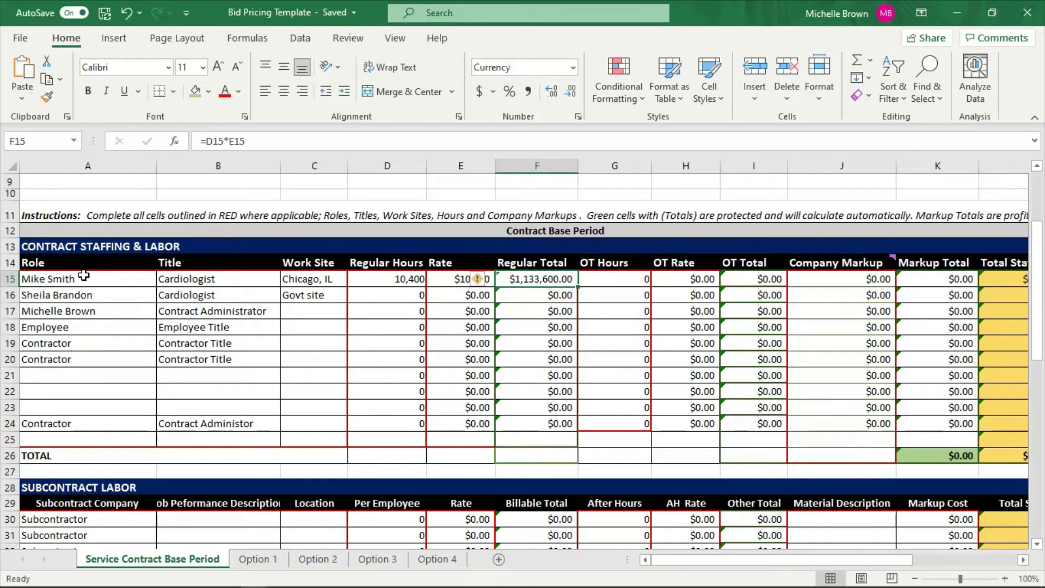
key("Right")
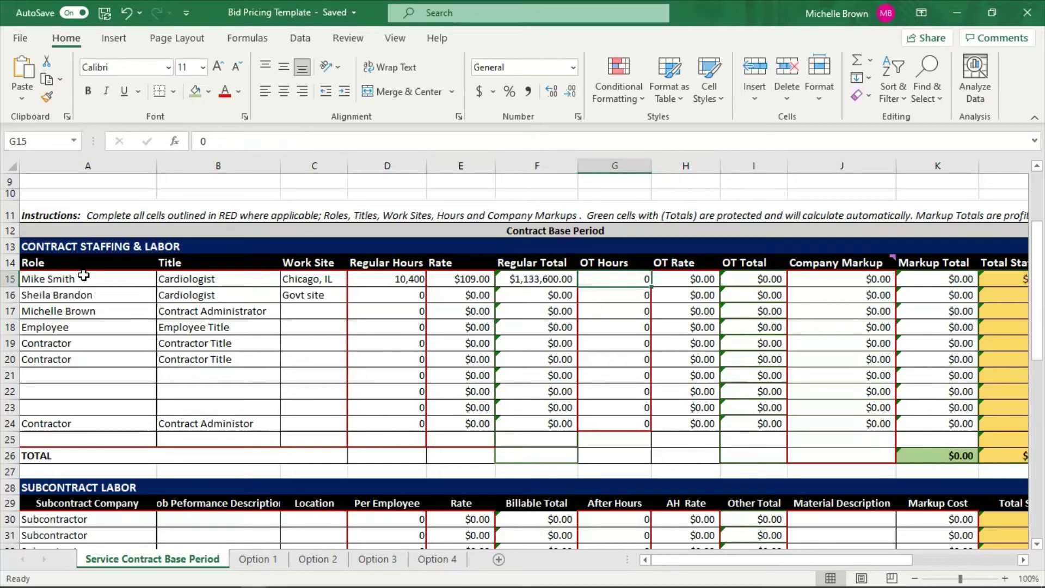
Enter 50 OT hours at a $115.00 OT rate in row 15, giving a $5,750.00 OT Total
type("50")
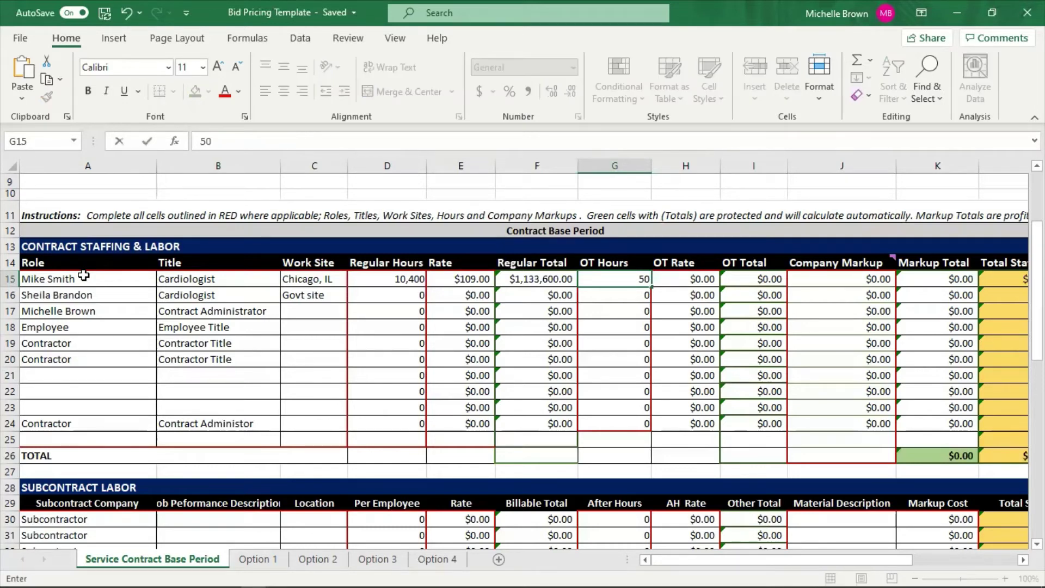
key("Tab")
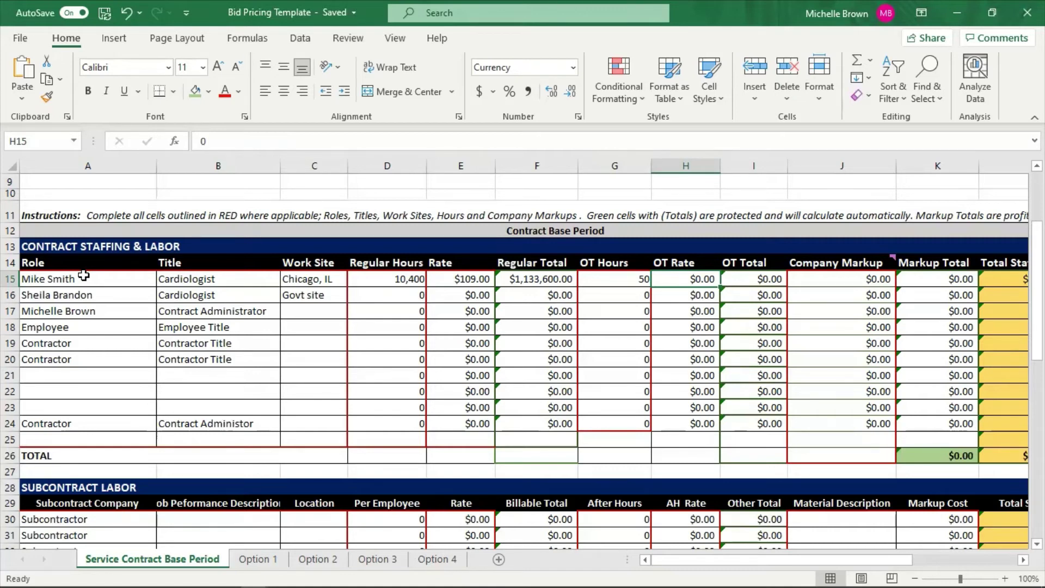
type("1")
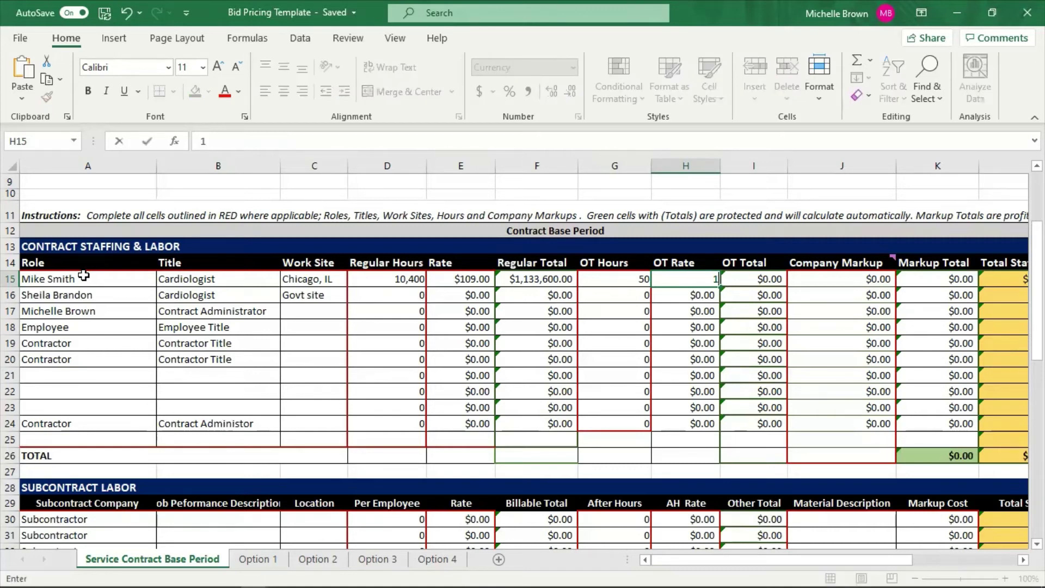
type("15.00")
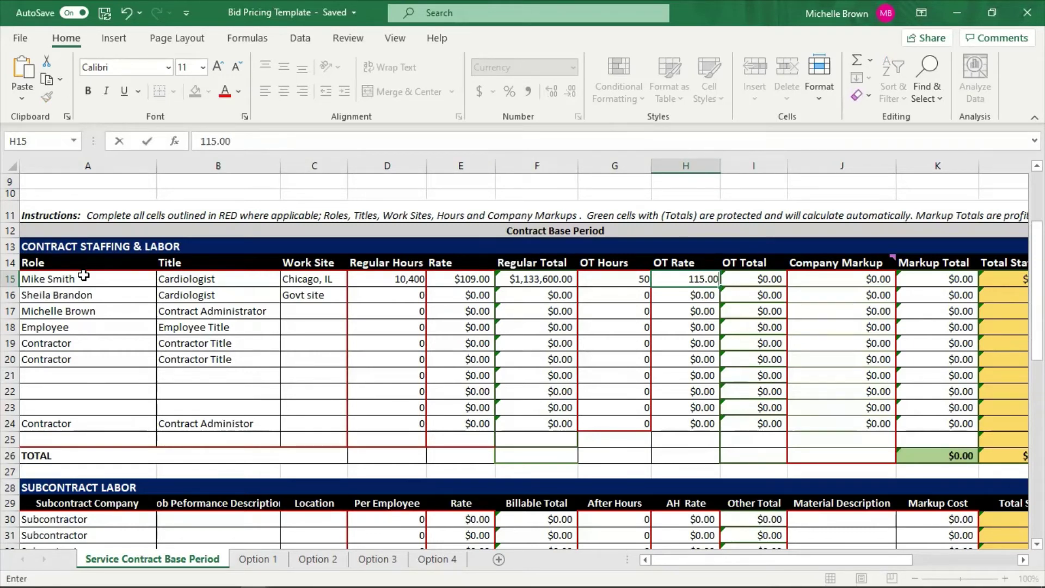
key("Tab")
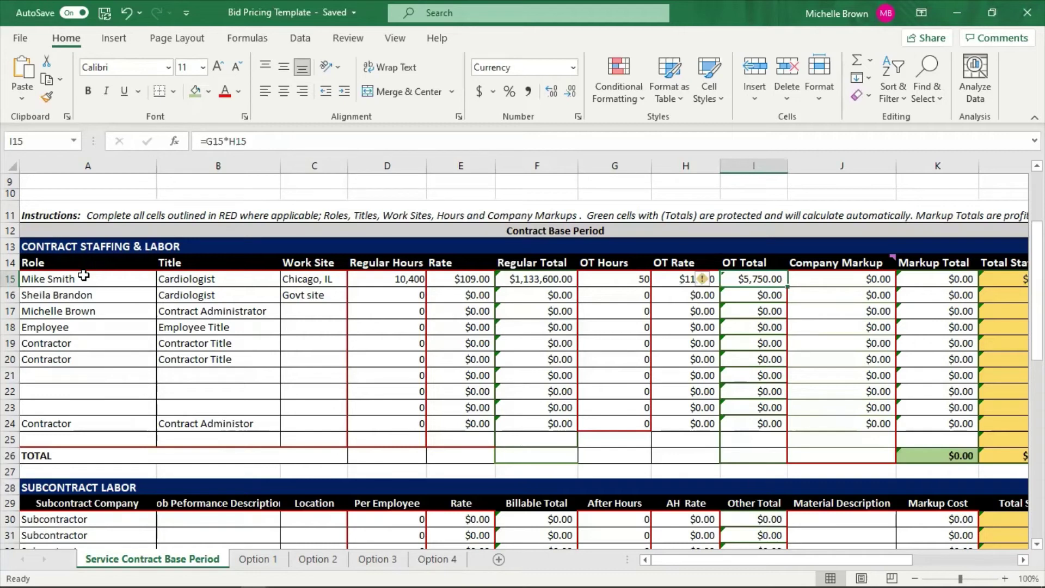
key("Tab")
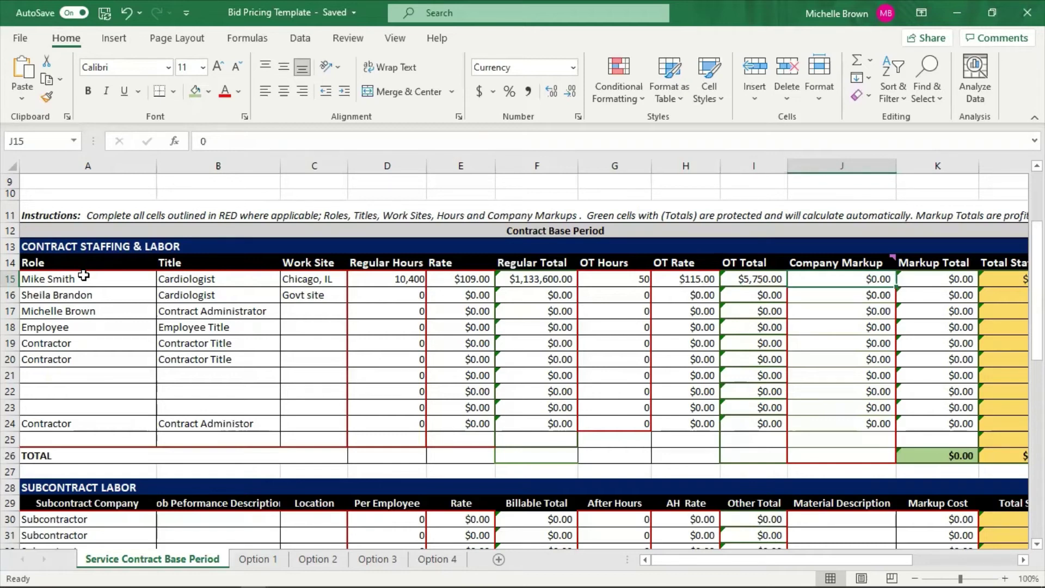
Give row 15 a $10.00 company markup, raising the Total Contract Price to $1,243,350.00
type("1")
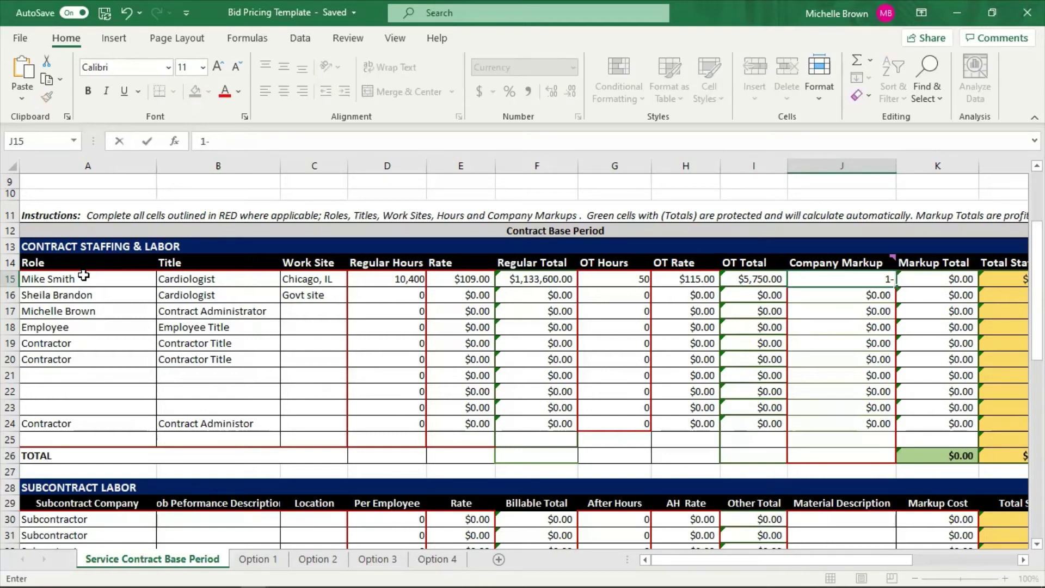
type("0.00")
key("Tab")
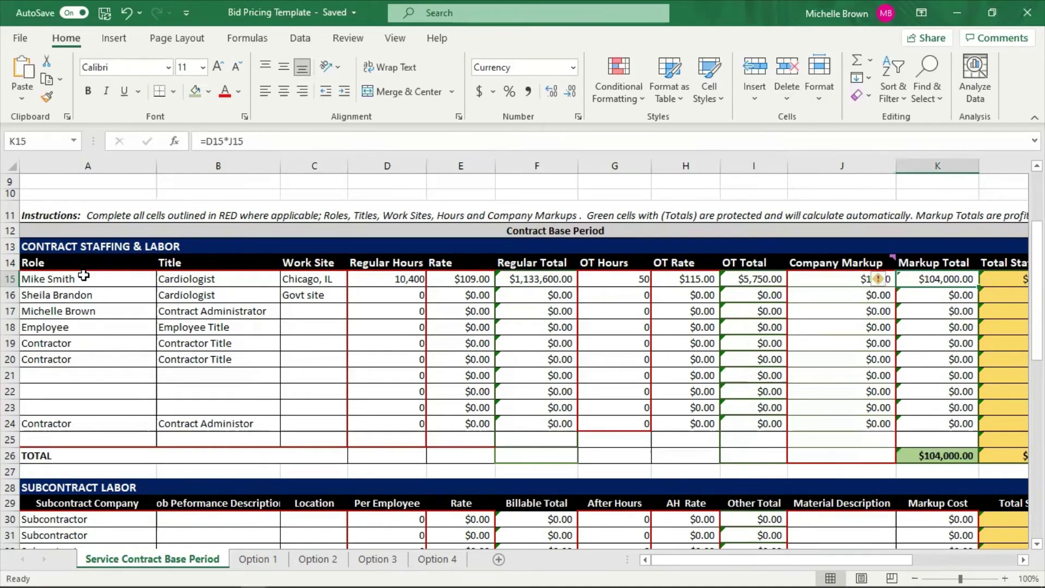
key("Up")
key("Up")
key("Up")
key("Up")
key("Up")
key("Up")
key("Up")
key("Up")
key("Up")
key("Up")
key("Up")
key("Up")
key("Up")
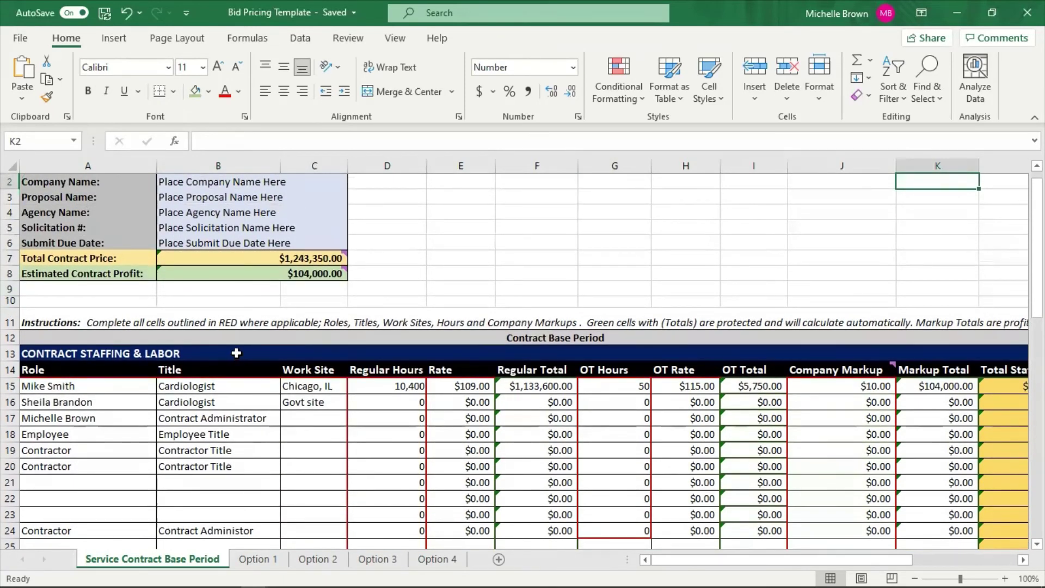
mouse_move(223, 257)
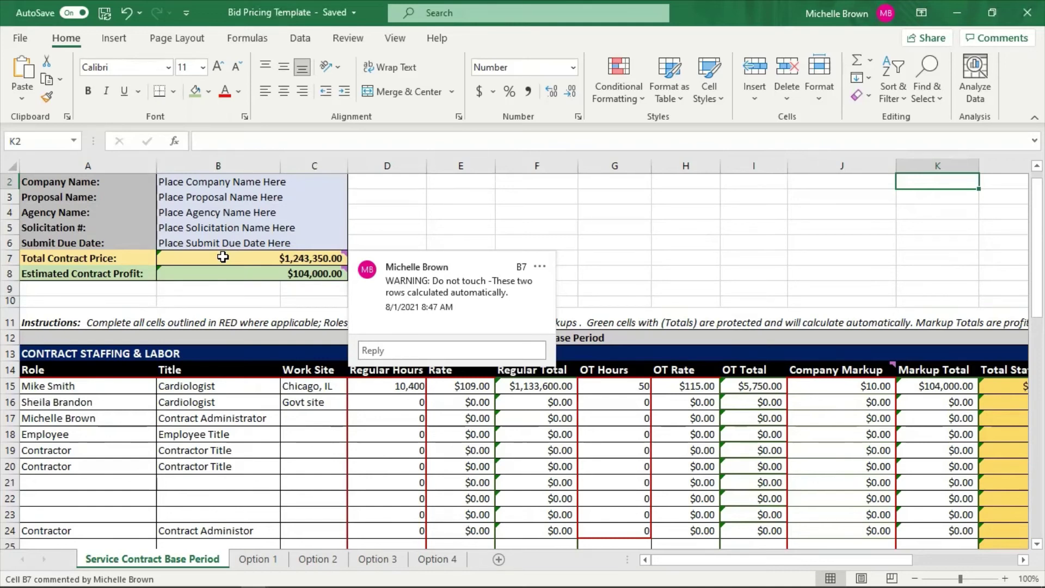
left_click(289, 271)
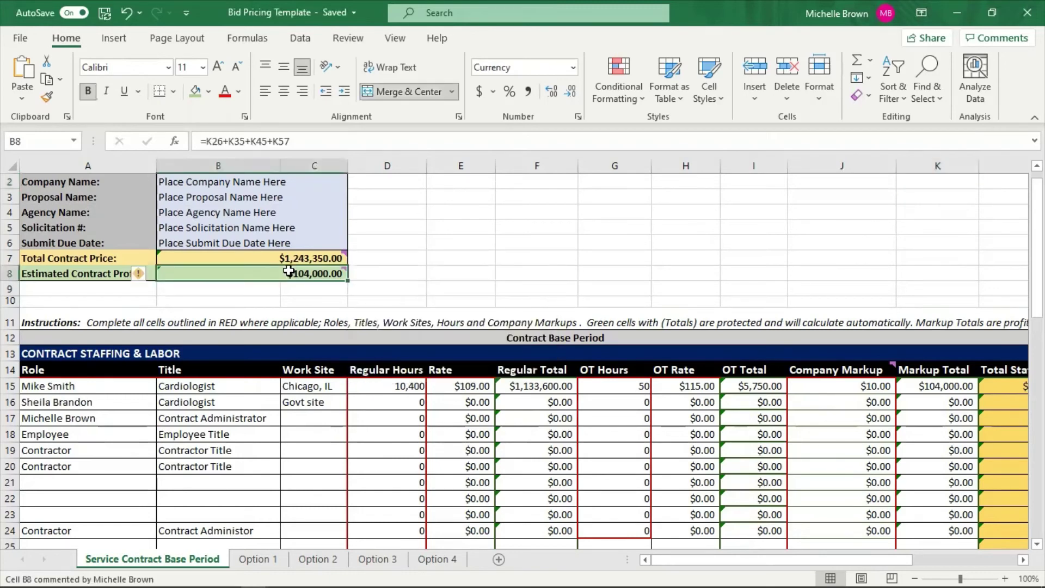
left_click(841, 388)
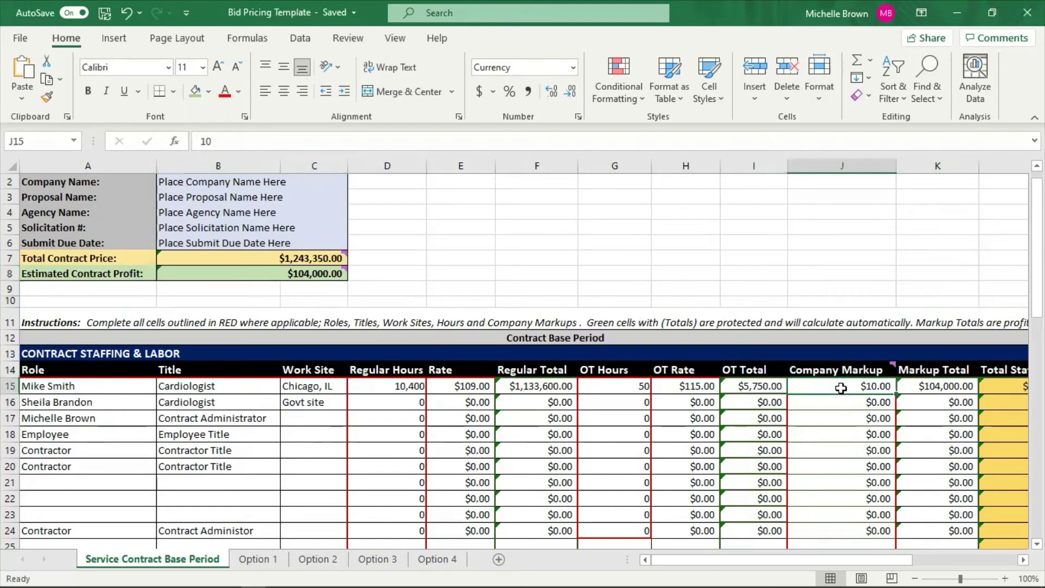
key("Right")
key("Right")
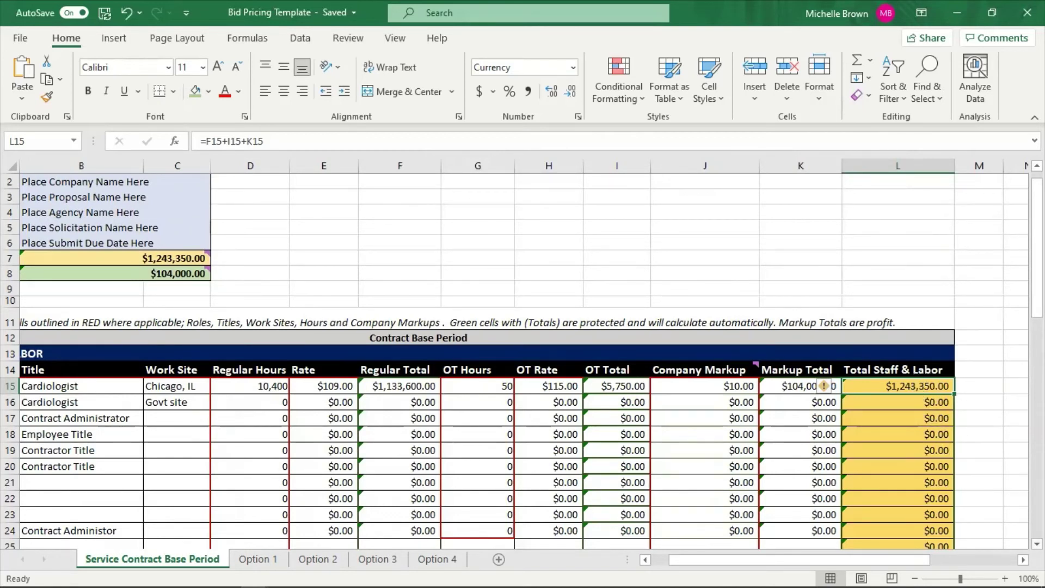
mouse_move(133, 255)
key("Left")
left_click(437, 402)
key("Left")
key("Left")
key("Left")
key("Left")
key("Left")
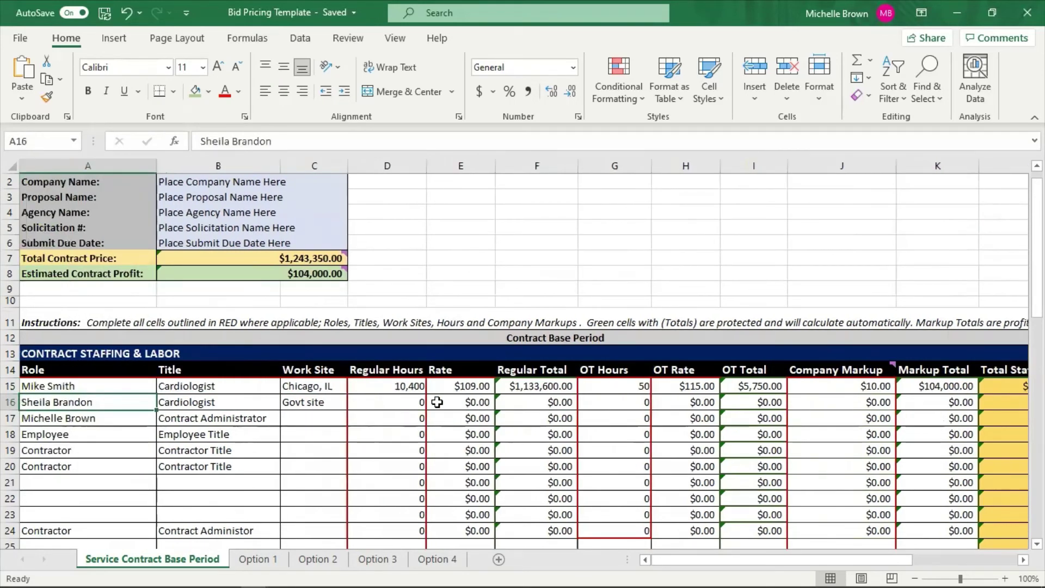
key("Down")
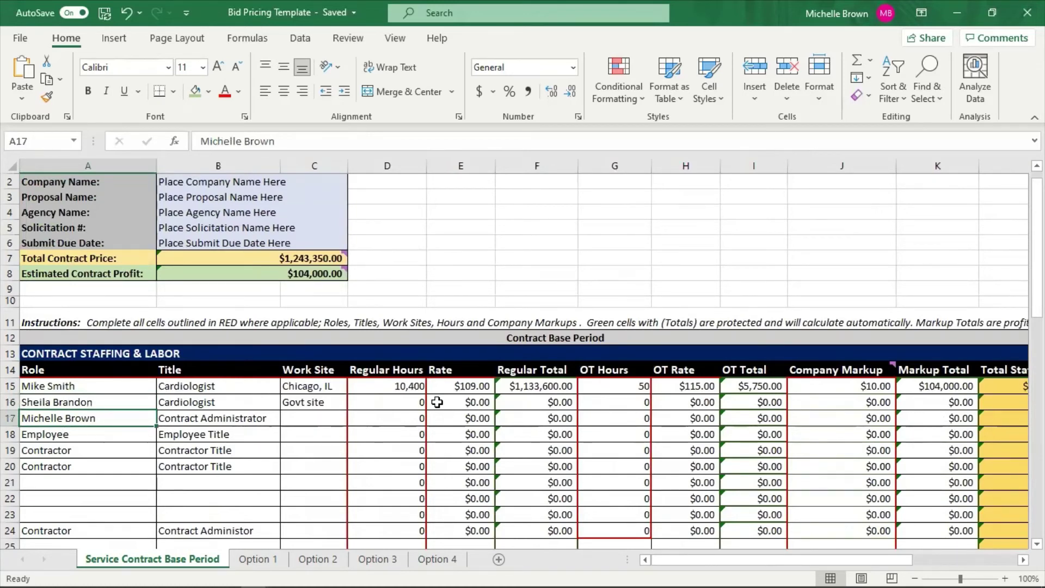
key("Right")
key("Right")
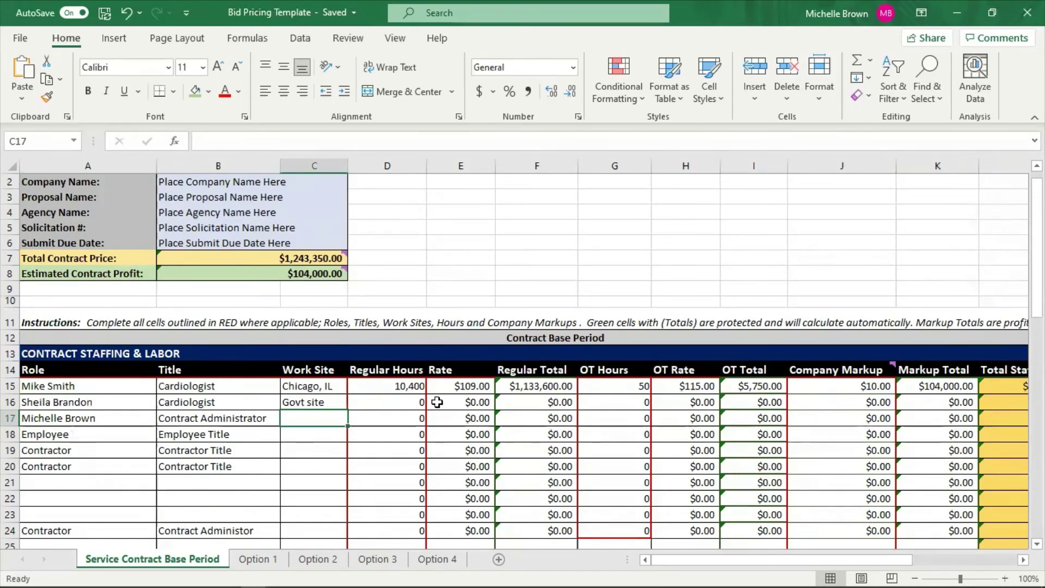
key("Tab")
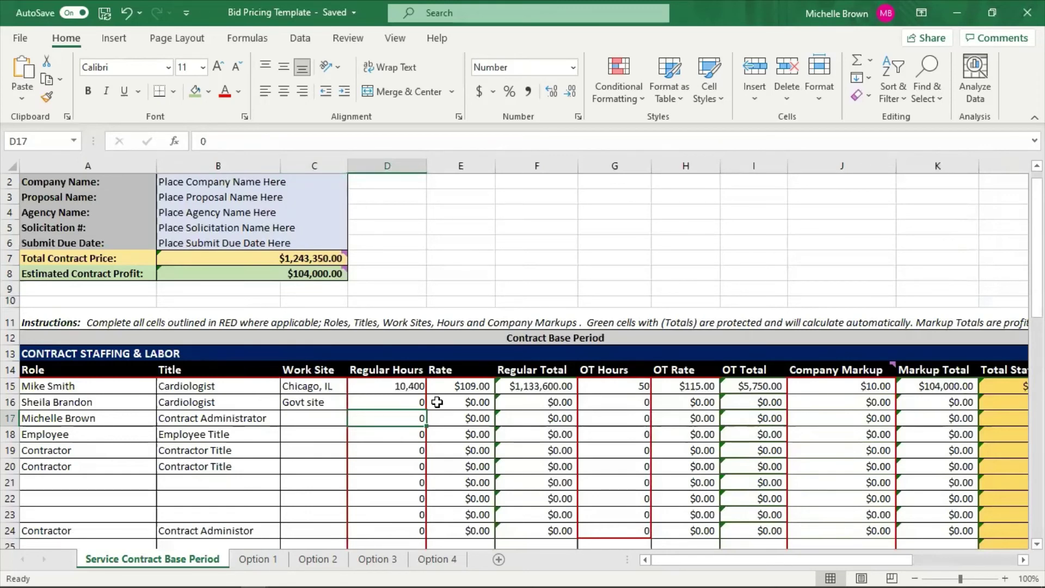
key("Up")
key("Up")
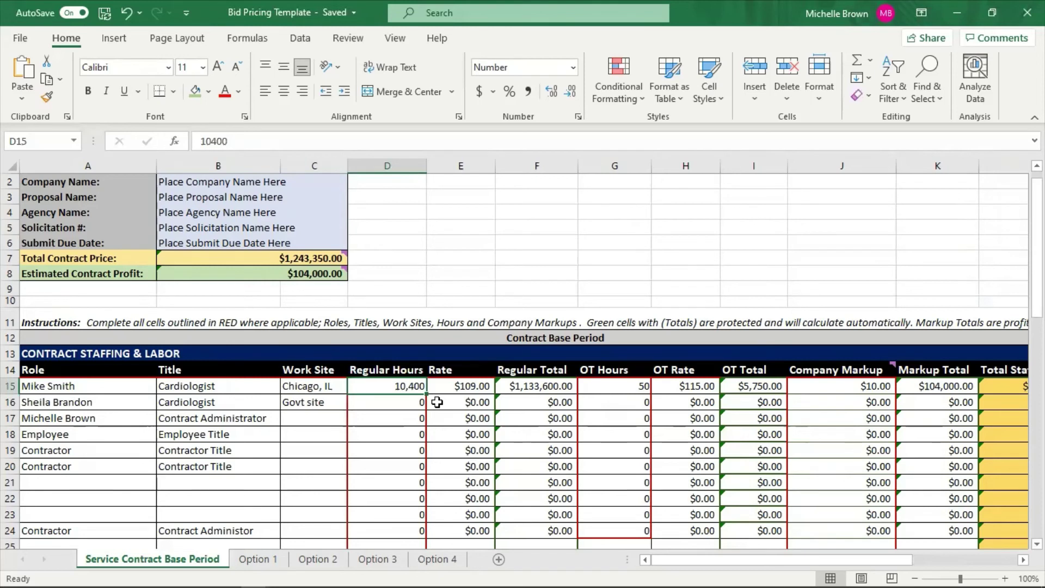
key("Down")
key("Down")
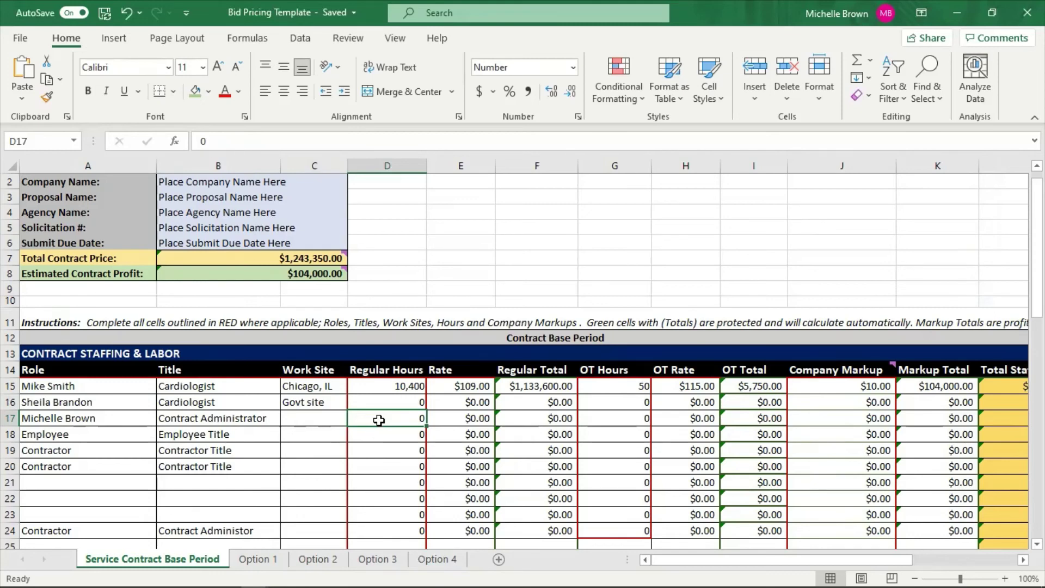
Enter 50 regular hours at a $45.00 rate for the row 17 Contract Administrator
type("50")
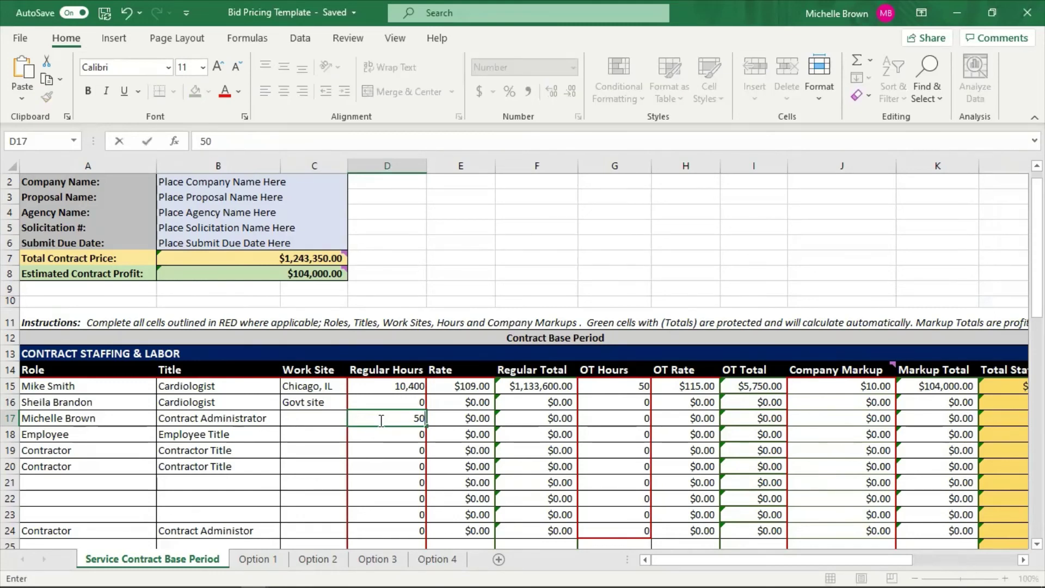
key("Tab")
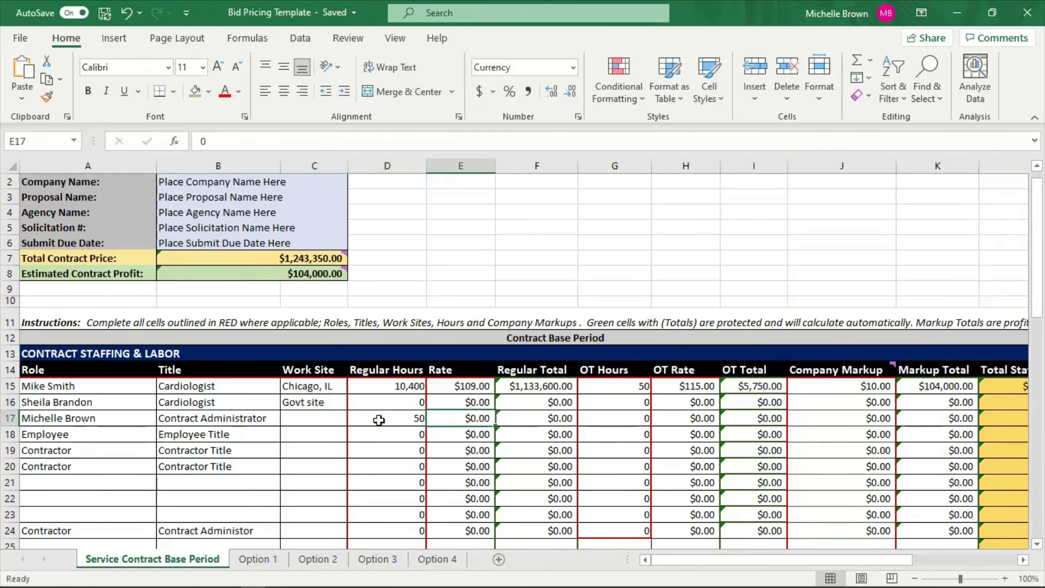
type("45.0")
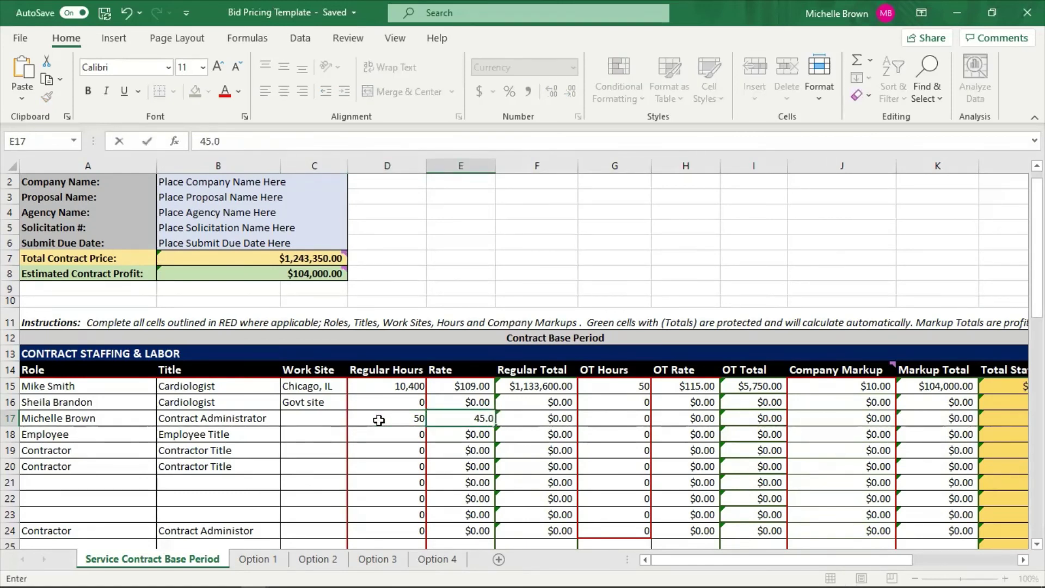
type("0")
key("Tab")
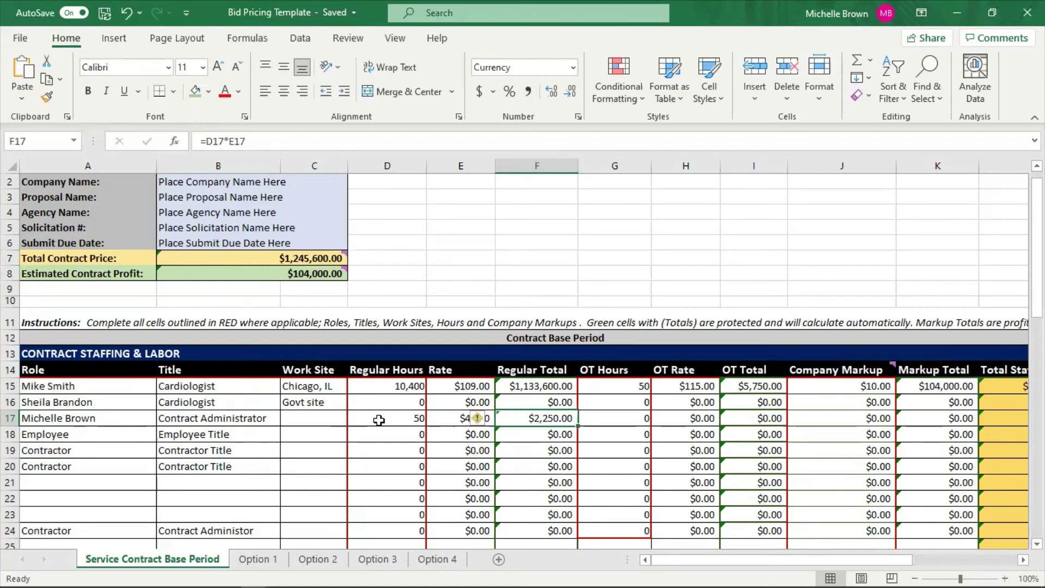
key("Tab")
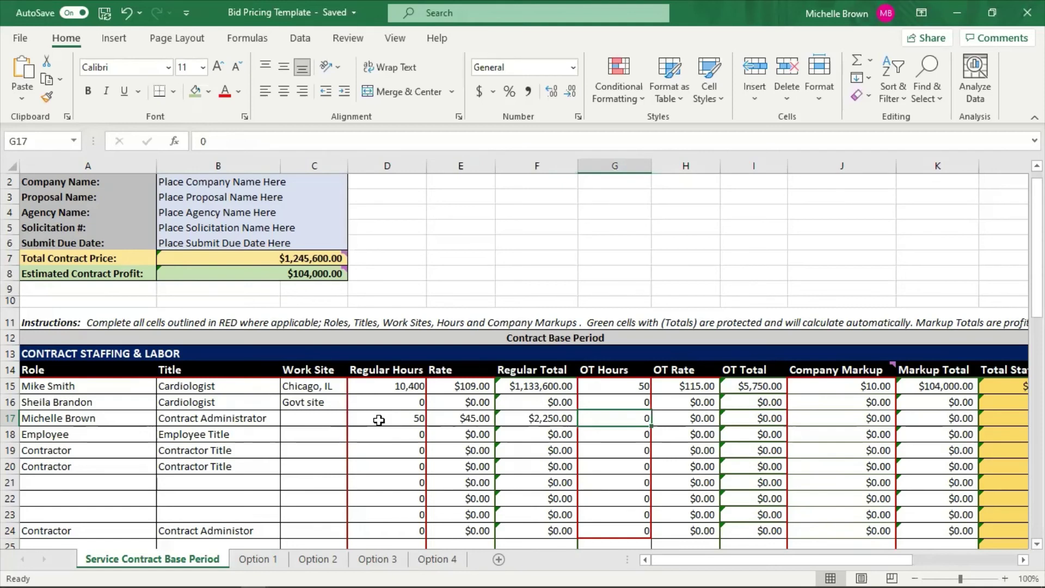
Save the workbook and give row 17 a $15.00 markup, bringing the contract total to $1,246,350.00
key("ctrl+s")
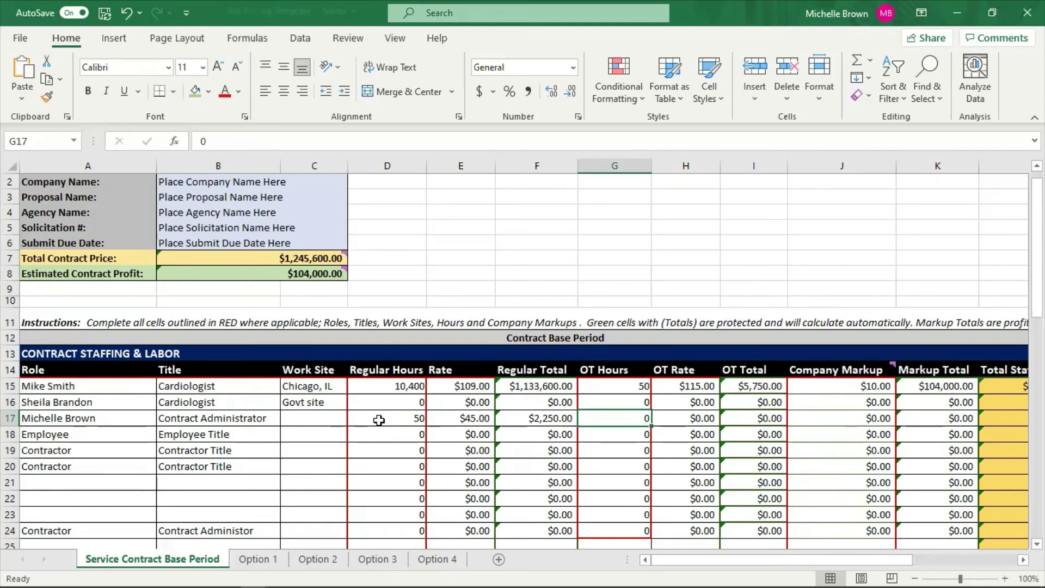
key("Right")
key("Right")
key("Right")
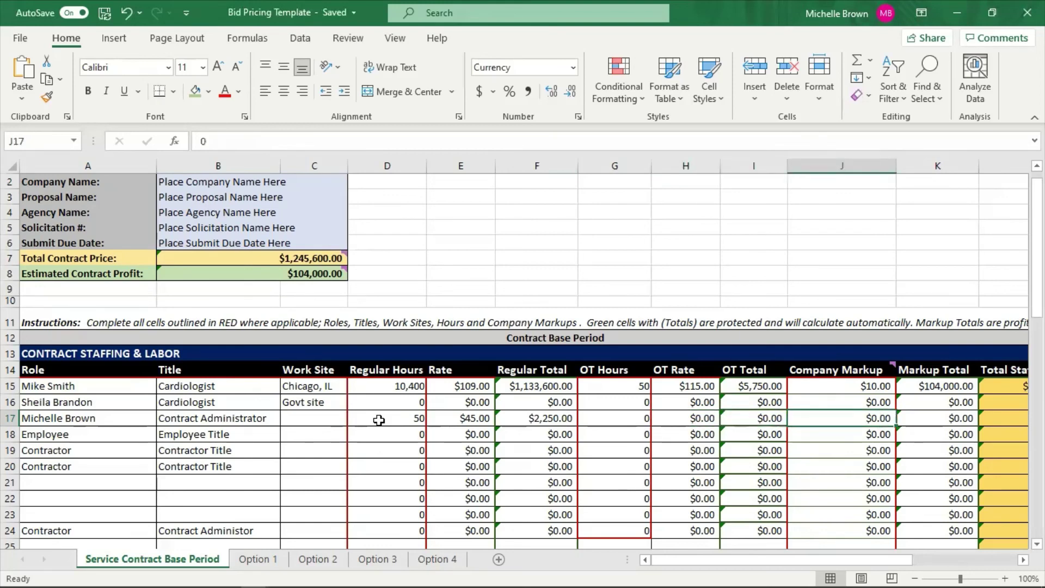
type("15")
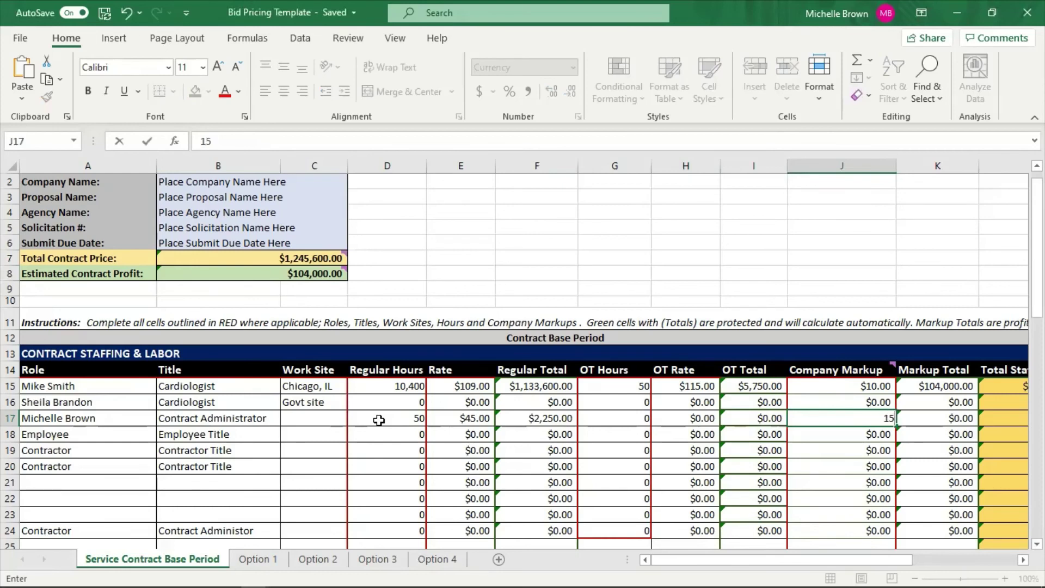
type(".00")
key("Tab")
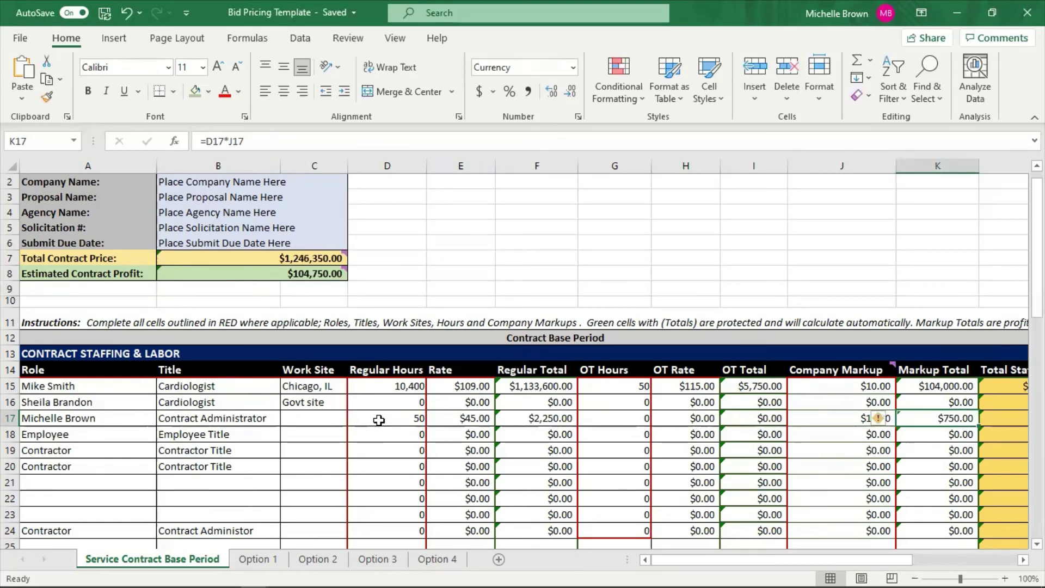
key("Tab")
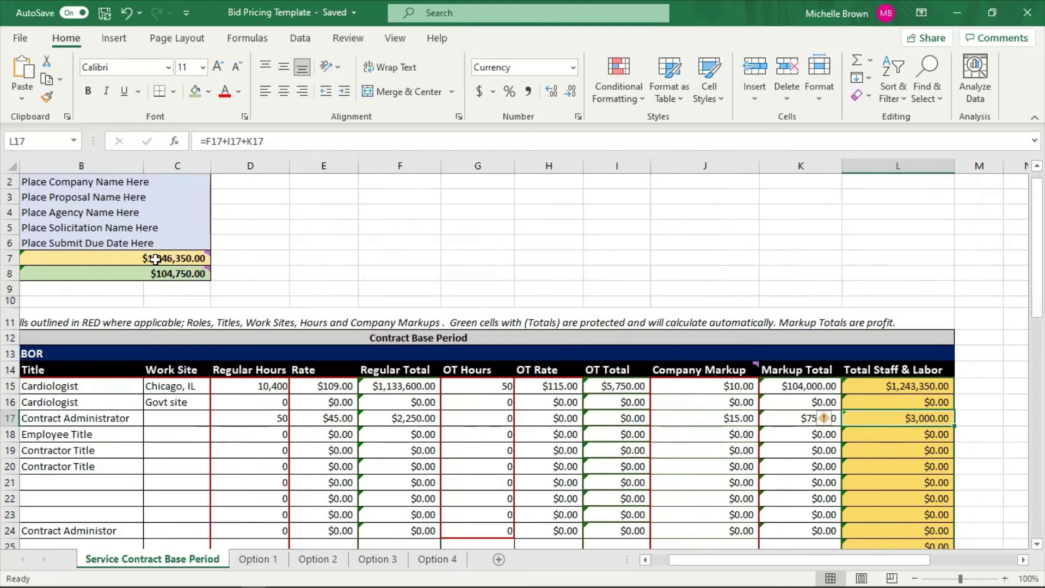
mouse_move(145, 260)
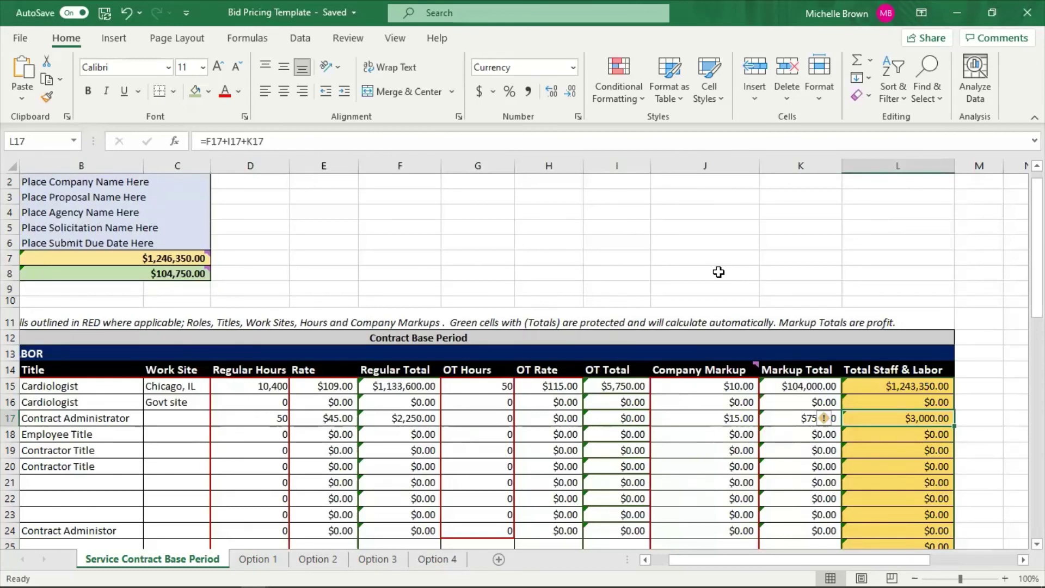
key("Left")
key("Left")
key("Left")
key("Left")
key("Left")
key("Left")
key("Left")
key("Left")
key("Left")
key("Left")
key("Left")
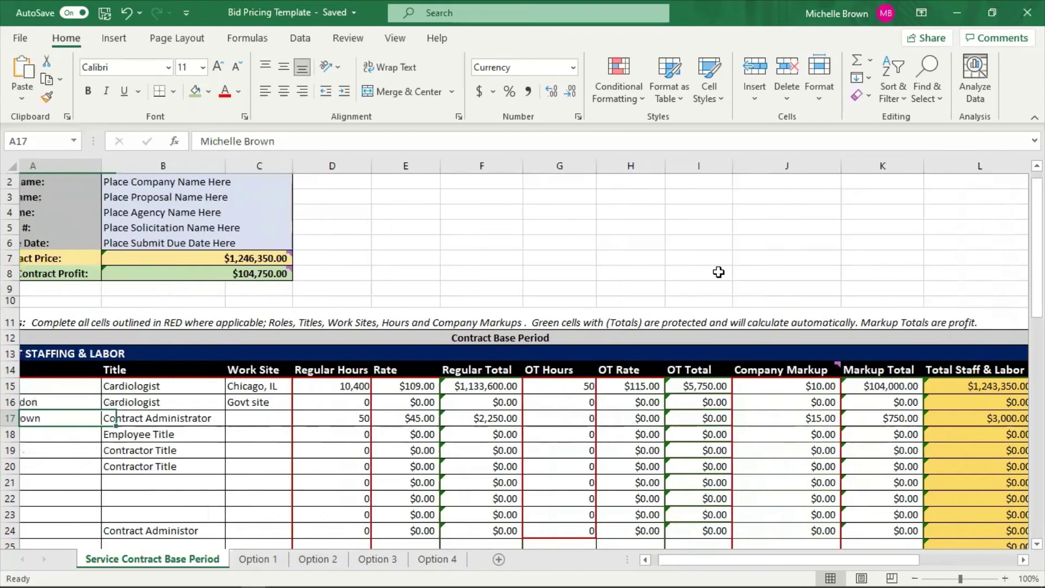